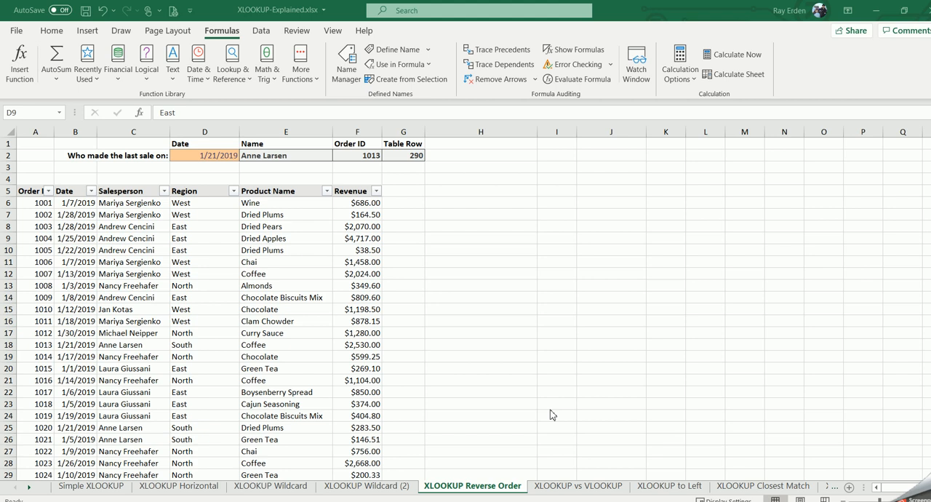
Step: Review the order table and the last-sale lookup block above it, including the list of dates available in D2
{"action": "left_click", "coordinate": [86, 266]}
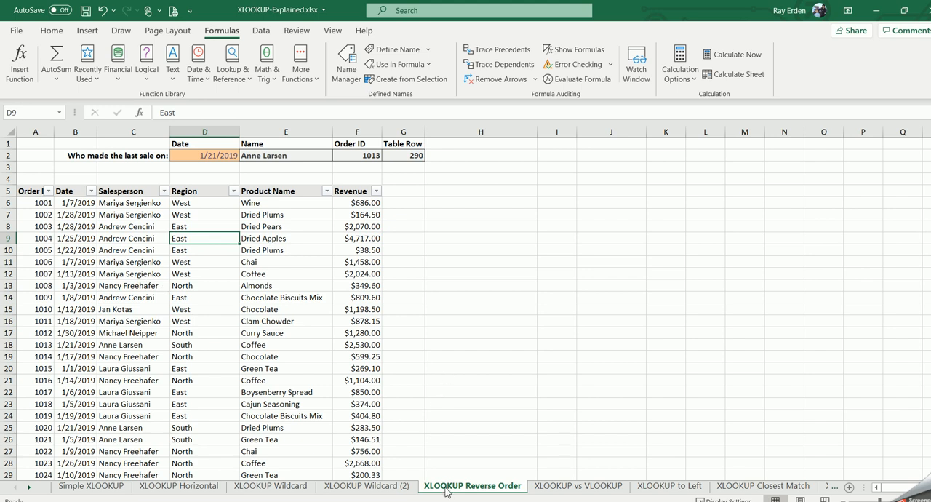
{"action": "left_click_drag", "start_coordinate": [35, 193], "coordinate": [361, 215]}
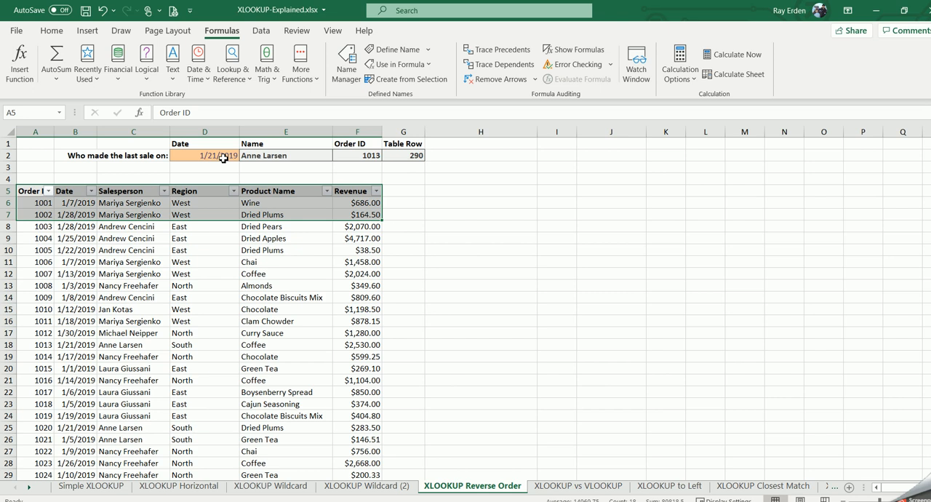
{"action": "left_click_drag", "start_coordinate": [79, 142], "coordinate": [396, 155]}
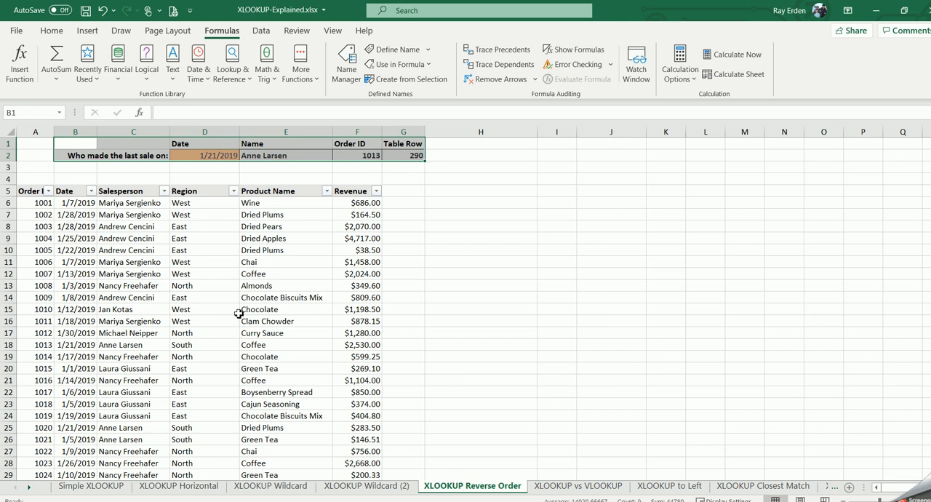
{"action": "left_click", "coordinate": [203, 287]}
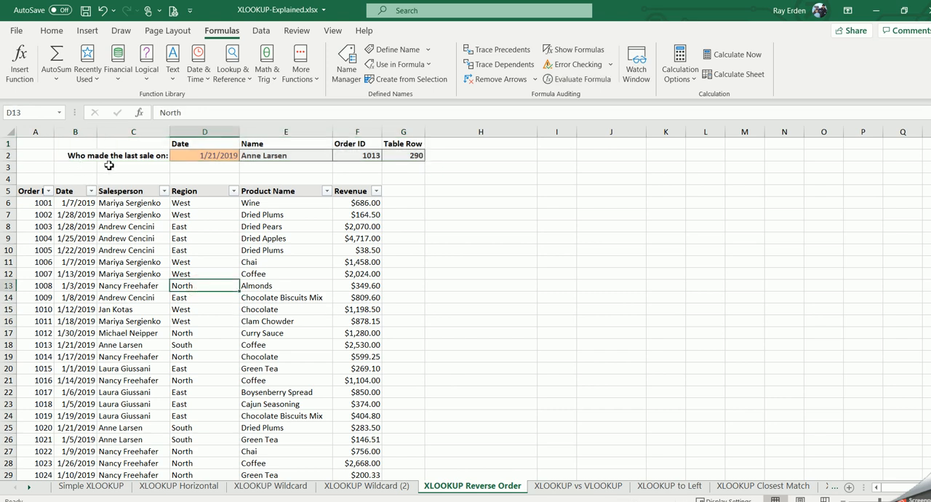
{"action": "left_click", "coordinate": [196, 157]}
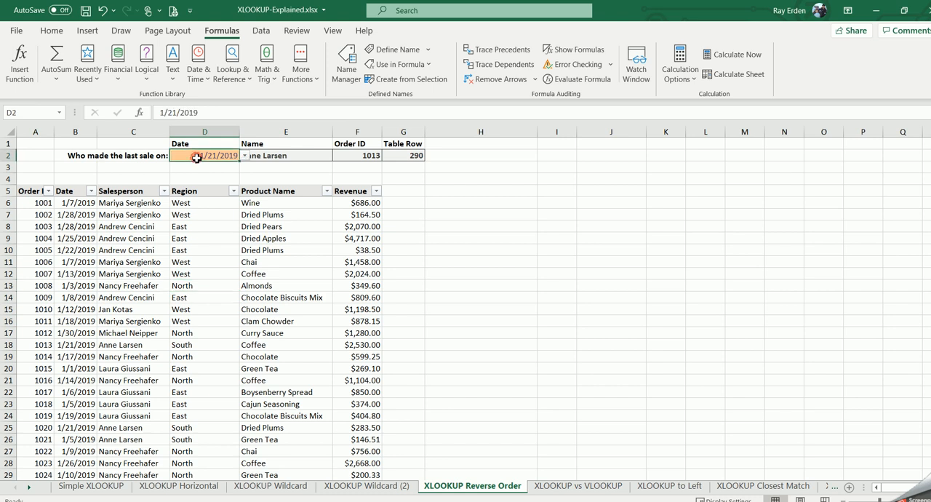
{"action": "left_click", "coordinate": [246, 157]}
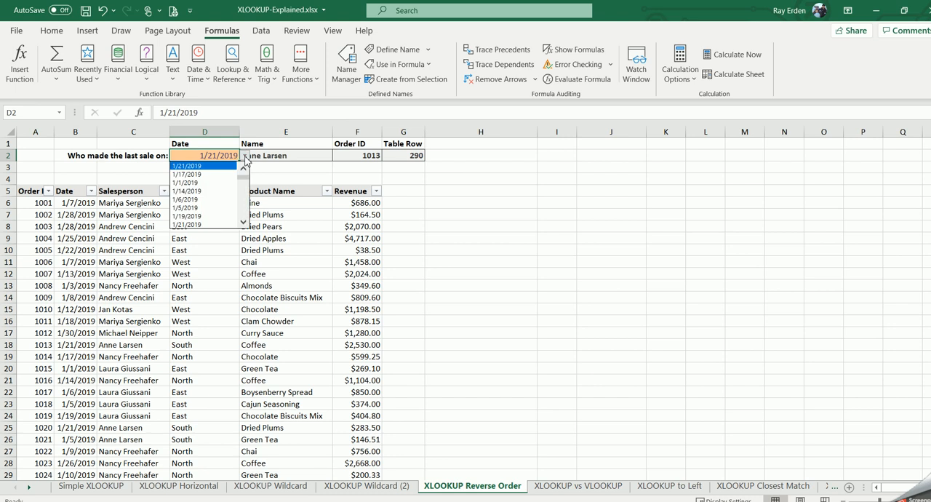
{"action": "left_click", "coordinate": [223, 279]}
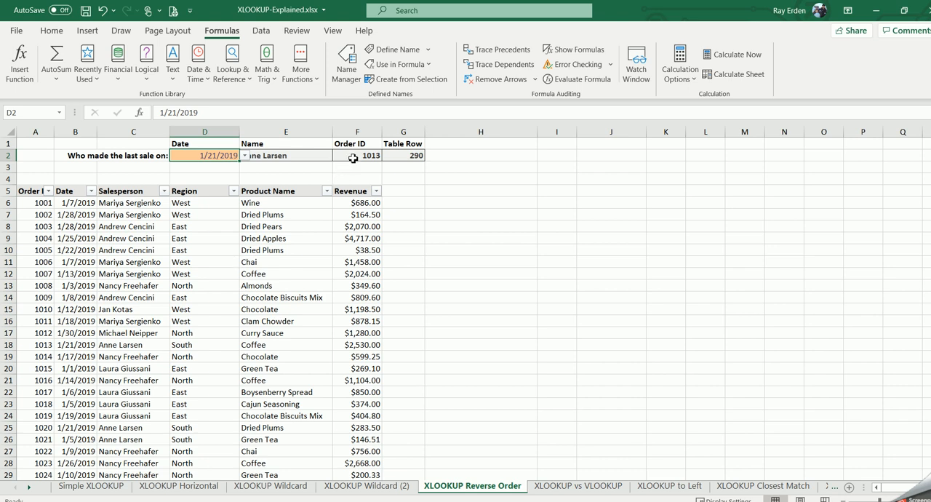
Step: Examine the XLOOKUP formulas in E2 and F2 and the XMATCH formula in G2
{"action": "left_click", "coordinate": [290, 159]}
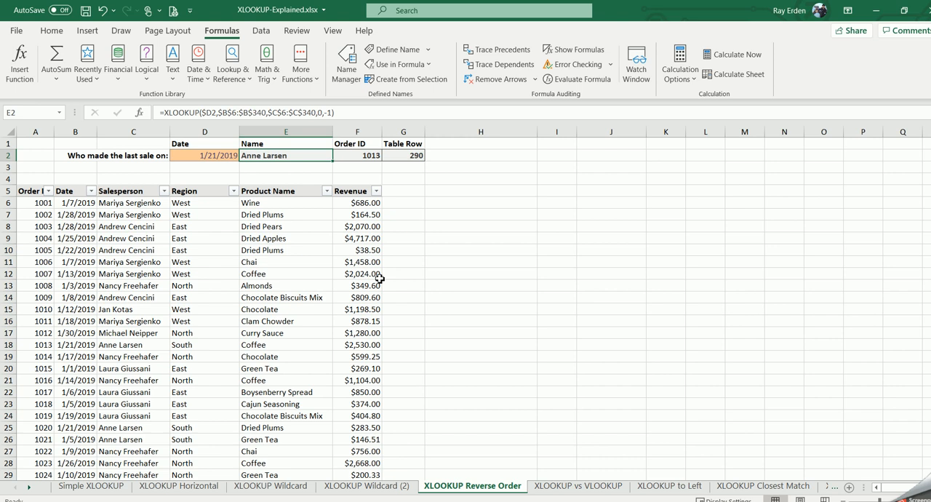
{"action": "key", "text": "Right"}
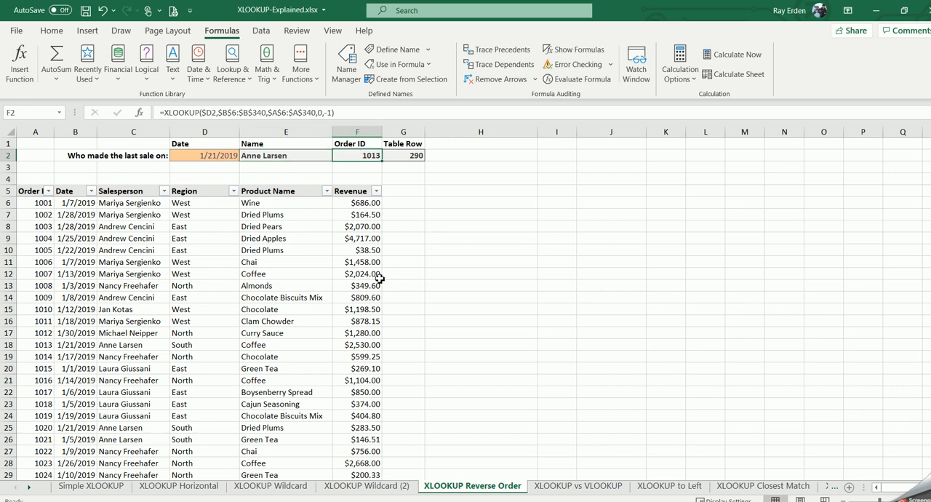
{"action": "key", "text": "Right"}
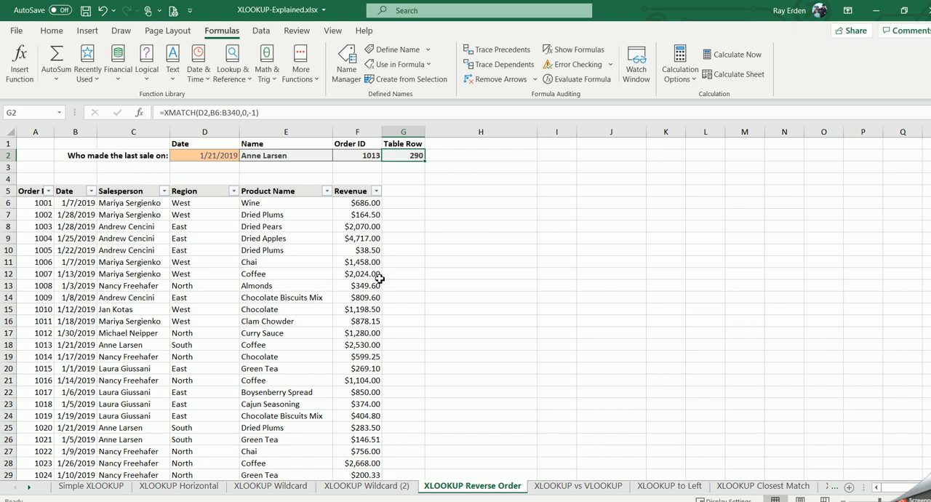
{"action": "key", "text": "Left"}
{"action": "key", "text": "Left"}
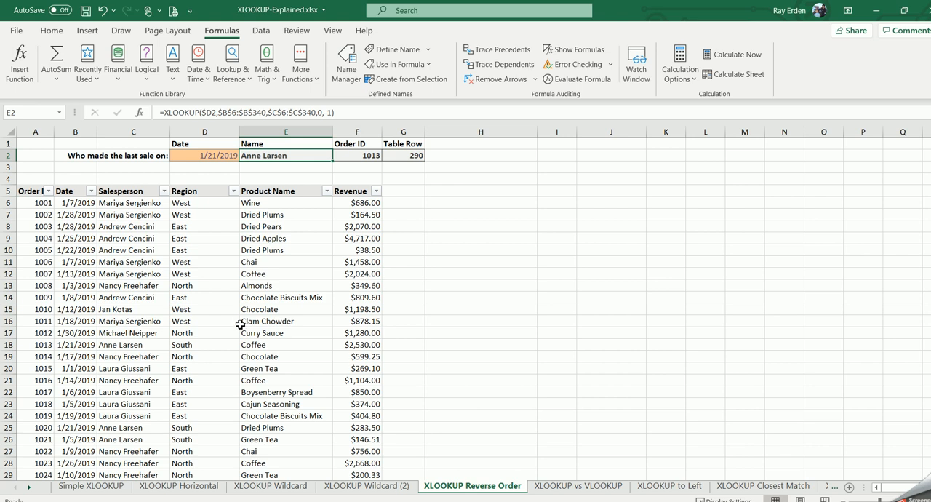
Step: Examine how the Name formula in E2 uses the date in D2, including its match mode and search mode arguments
{"action": "left_click", "coordinate": [214, 156]}
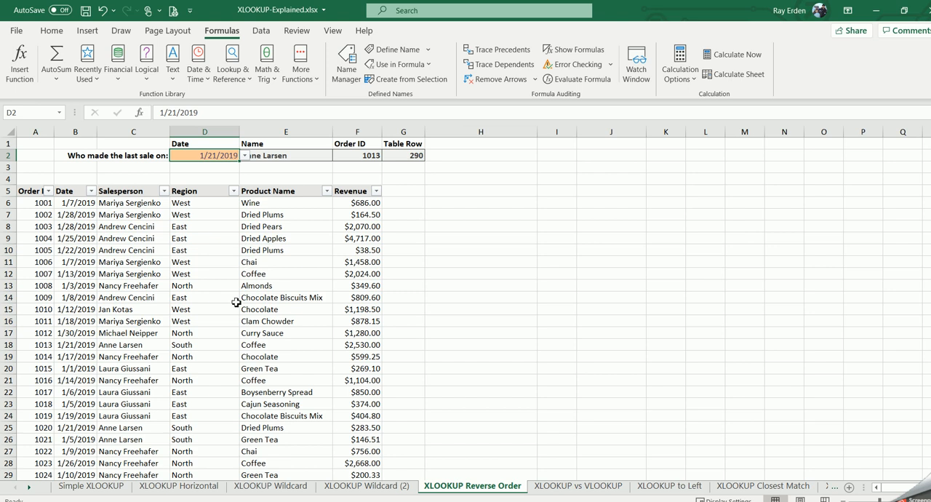
{"action": "left_click", "coordinate": [276, 154]}
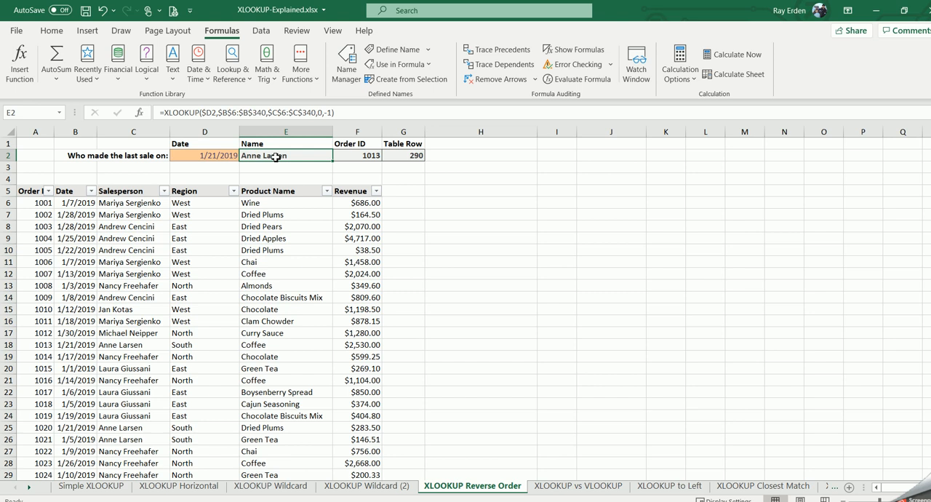
{"action": "left_click", "coordinate": [211, 156]}
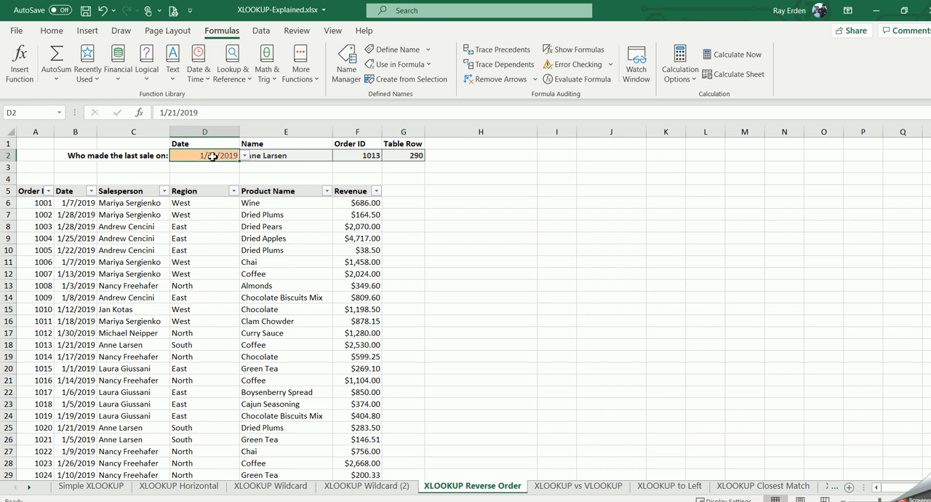
{"action": "left_click", "coordinate": [309, 154]}
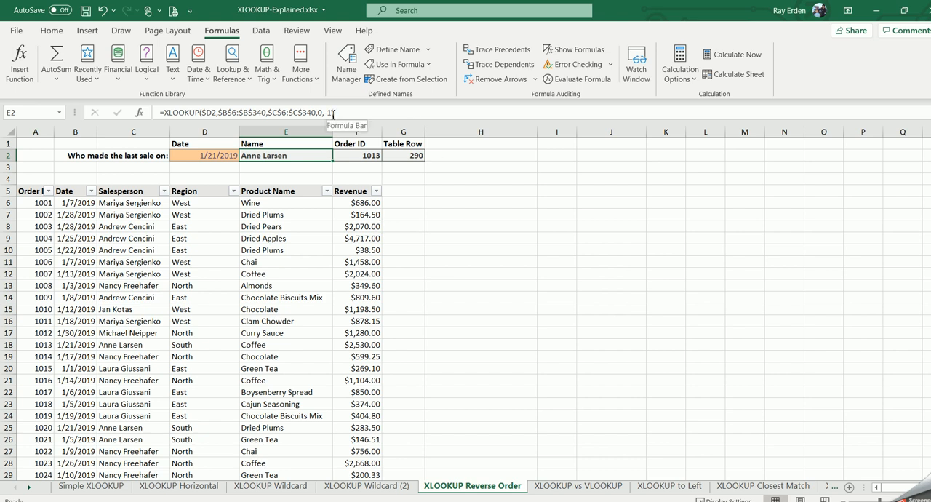
{"action": "left_click", "coordinate": [294, 259]}
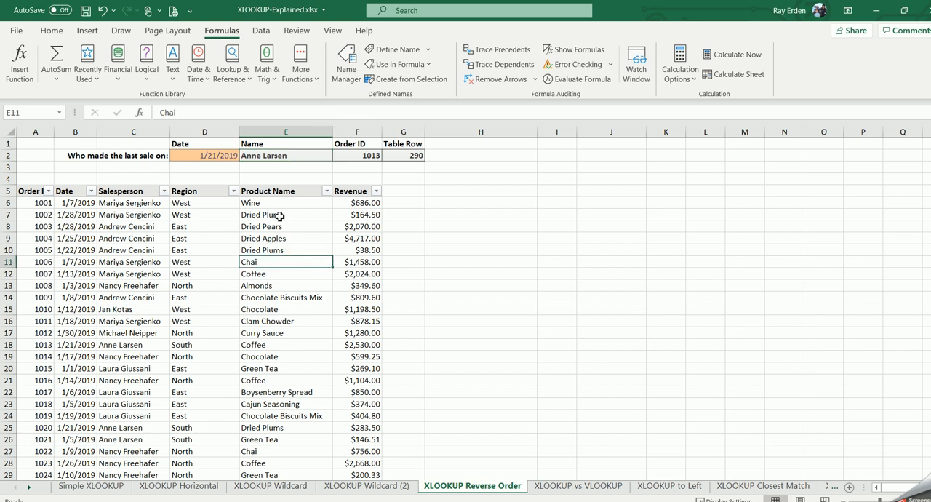
{"action": "left_click", "coordinate": [284, 156]}
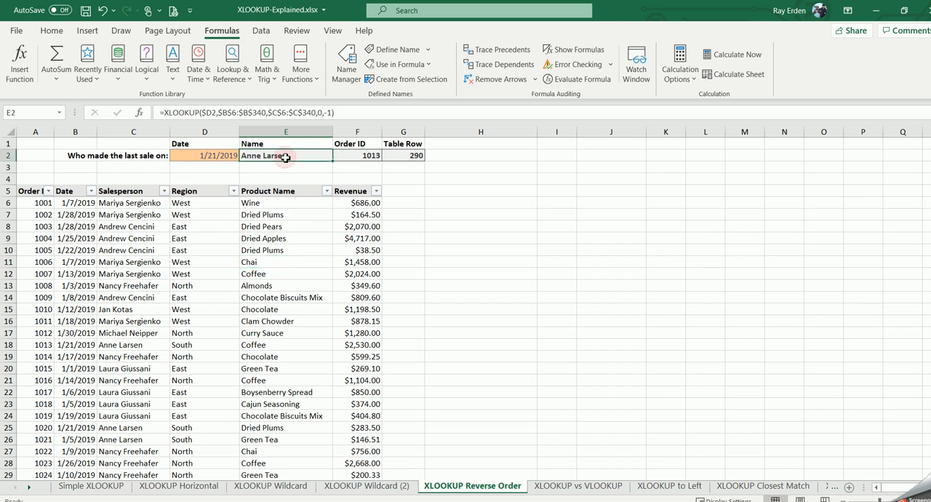
Step: Set the lookup date in D2 to 1/15/2019 from its list of dates
{"action": "left_click", "coordinate": [226, 155]}
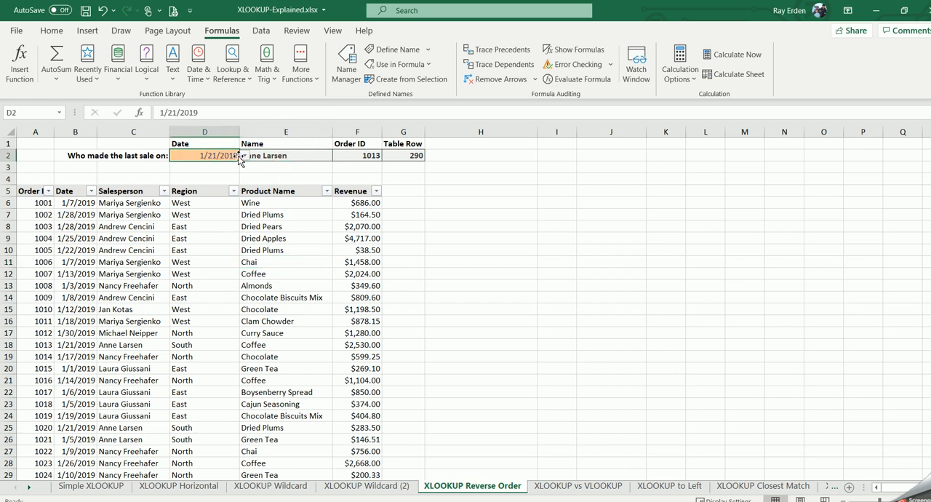
{"action": "left_click", "coordinate": [245, 156]}
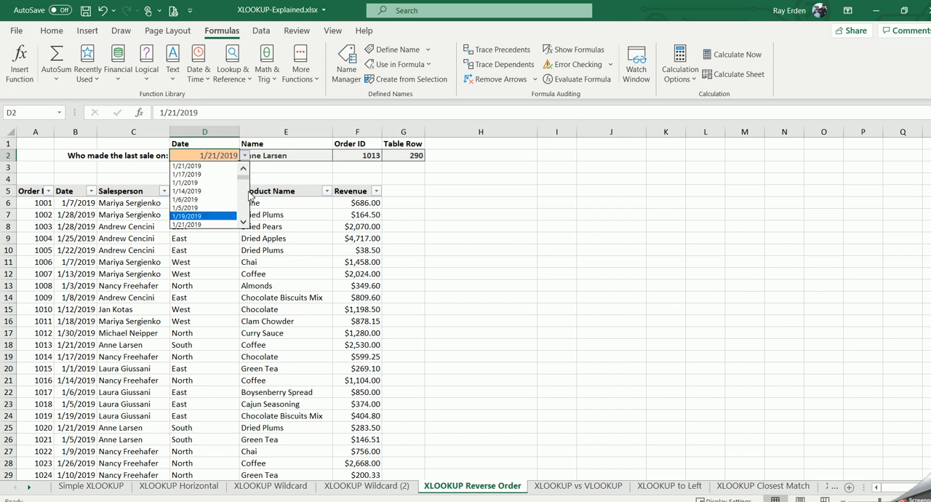
{"action": "left_click", "coordinate": [242, 206]}
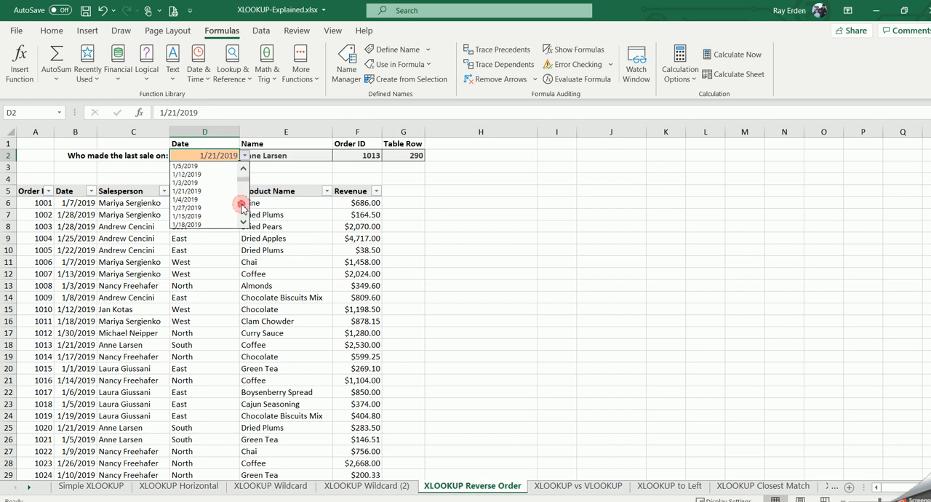
{"action": "left_click", "coordinate": [191, 218]}
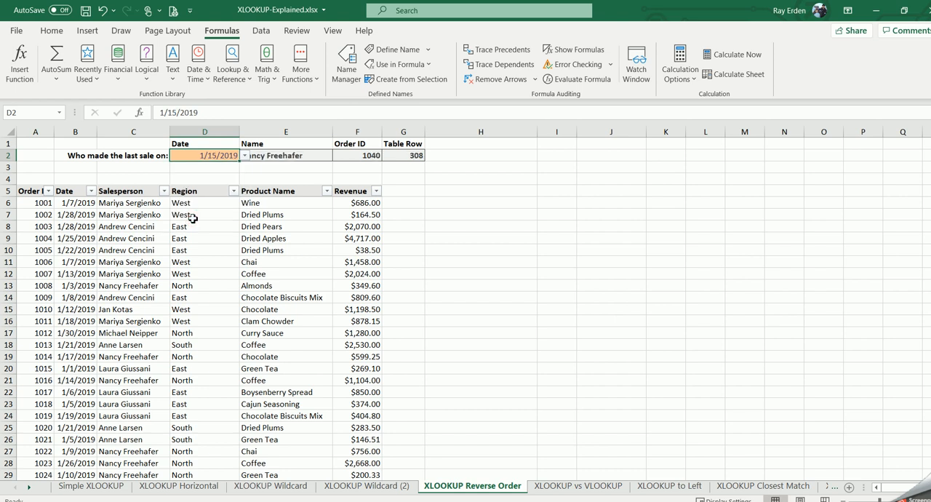
{"action": "left_click", "coordinate": [238, 265]}
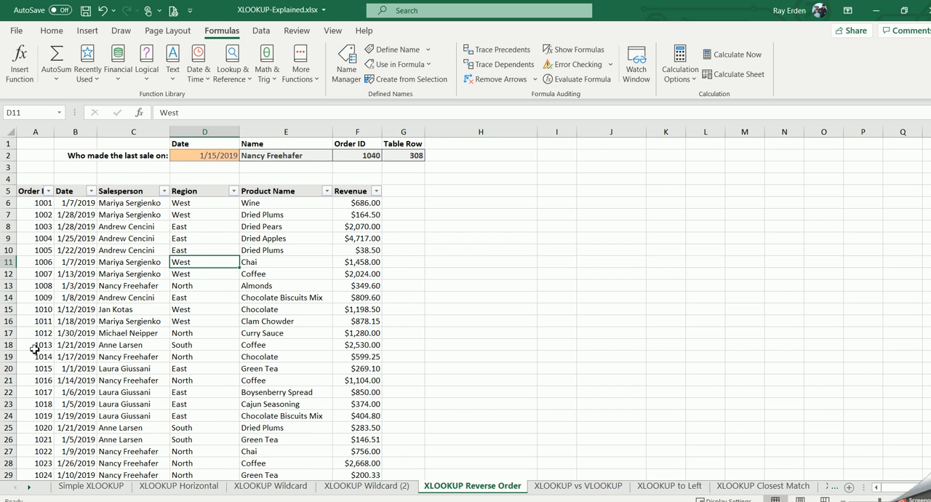
Step: Filter the table's Order ID column to the order returned in F2, and check that row's date and salesperson
{"action": "left_click", "coordinate": [48, 190]}
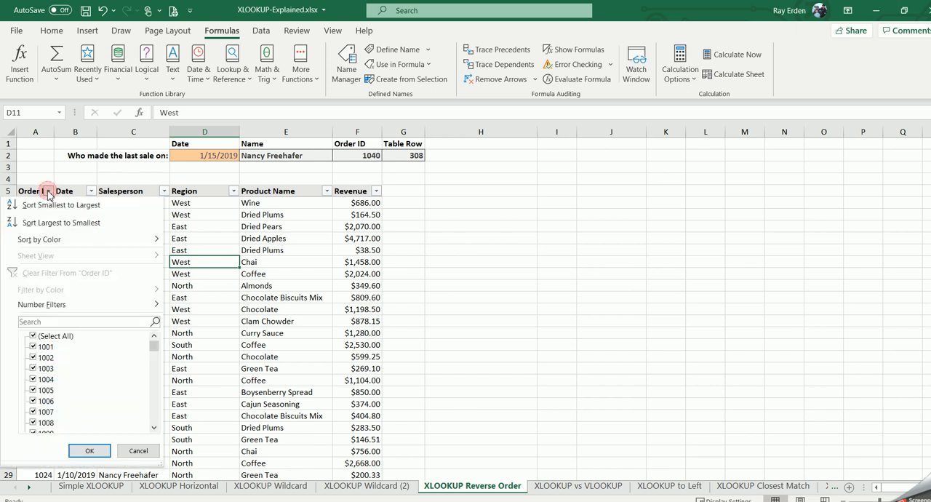
{"action": "left_click", "coordinate": [58, 321]}
{"action": "type", "text": "1040"}
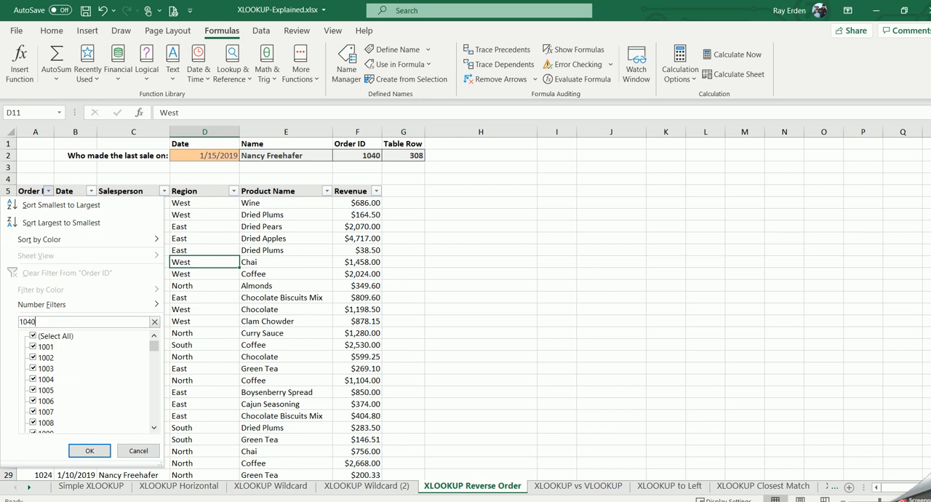
{"action": "left_click", "coordinate": [100, 449]}
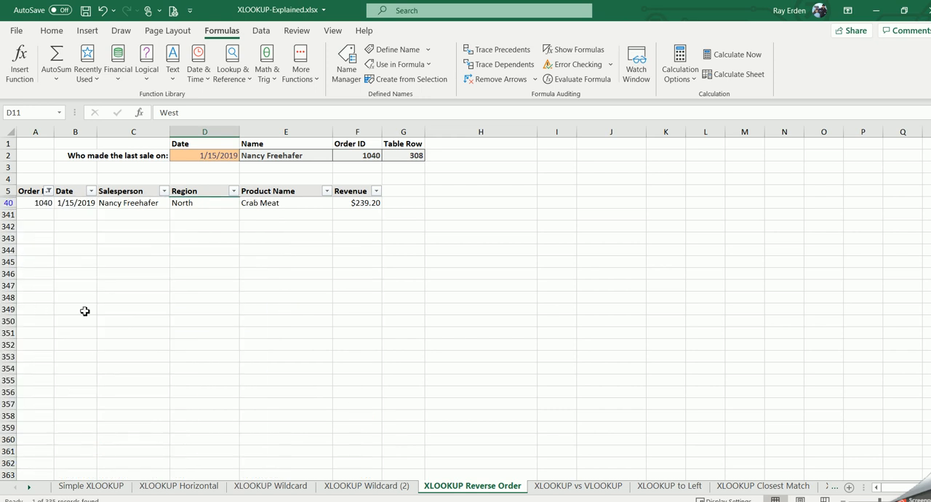
{"action": "left_click", "coordinate": [79, 204]}
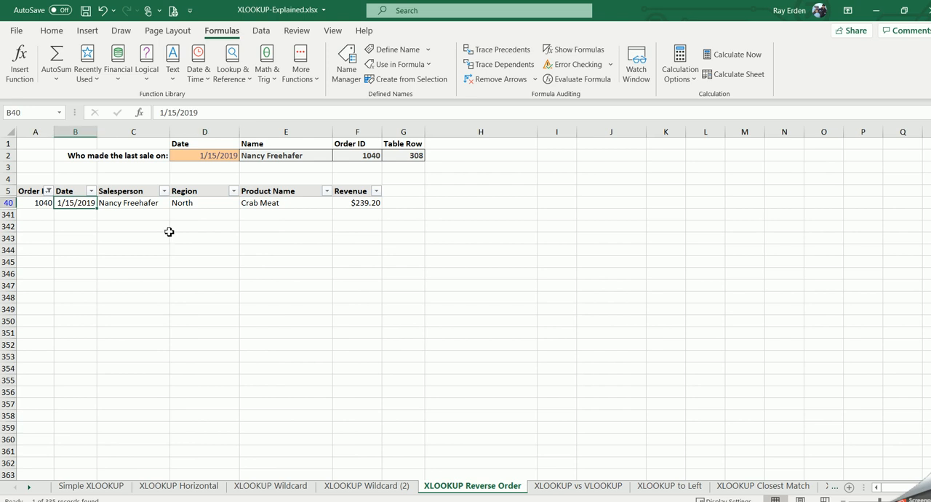
{"action": "left_click", "coordinate": [154, 208]}
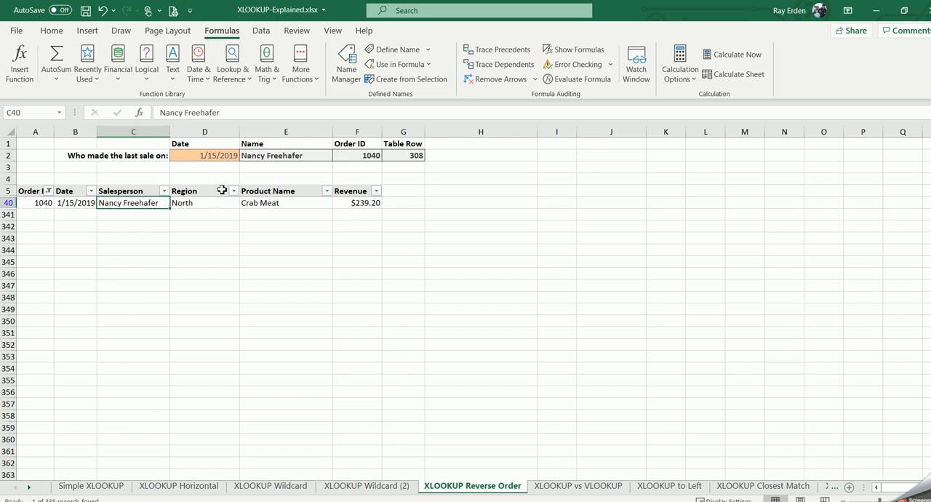
Step: Show all orders again by reselecting every value in the Order ID filter
{"action": "left_click", "coordinate": [49, 191]}
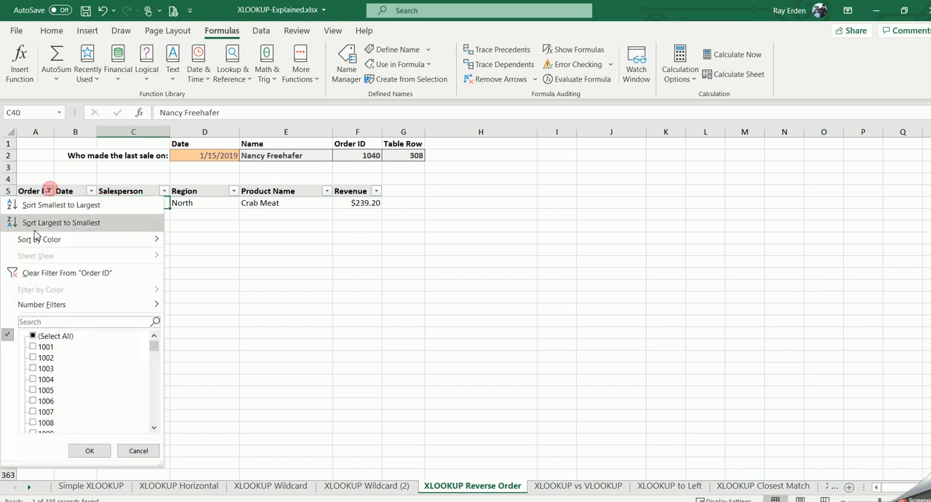
{"action": "left_click", "coordinate": [32, 335]}
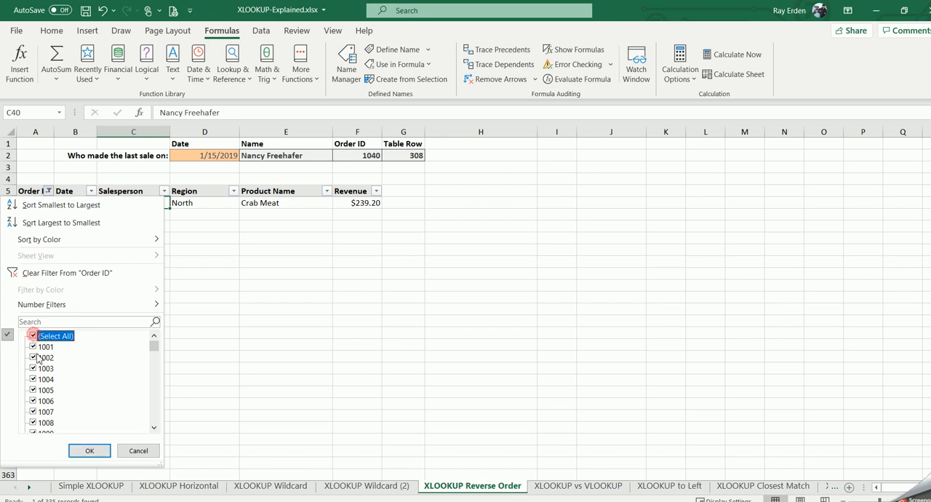
{"action": "left_click", "coordinate": [89, 450]}
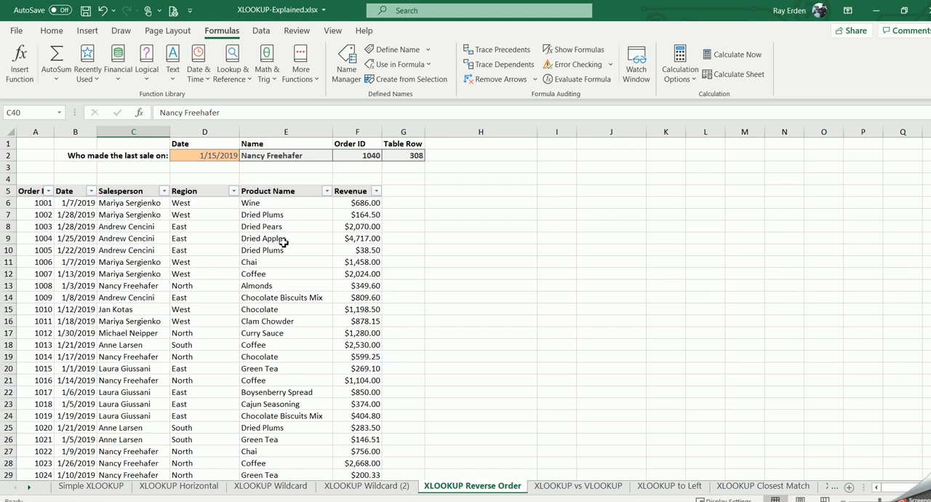
{"action": "left_click", "coordinate": [285, 240]}
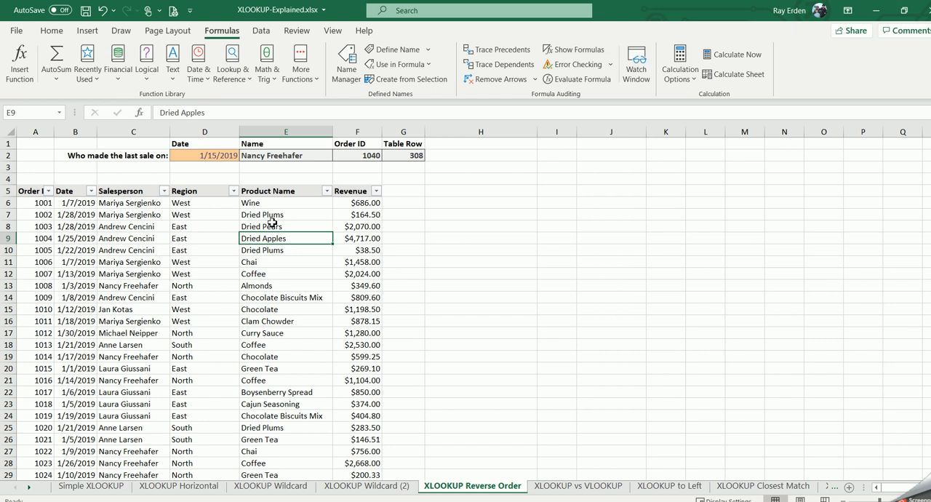
Step: Compare the XLOOKUP formulas in E2 and F2, and inspect the Date lookup column B and Order ID return column A
{"action": "left_click", "coordinate": [270, 156]}
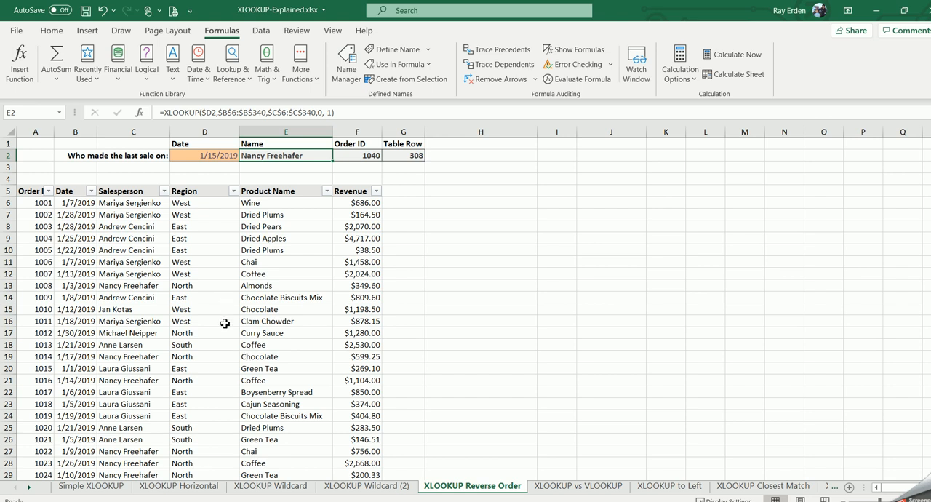
{"action": "left_click", "coordinate": [364, 157]}
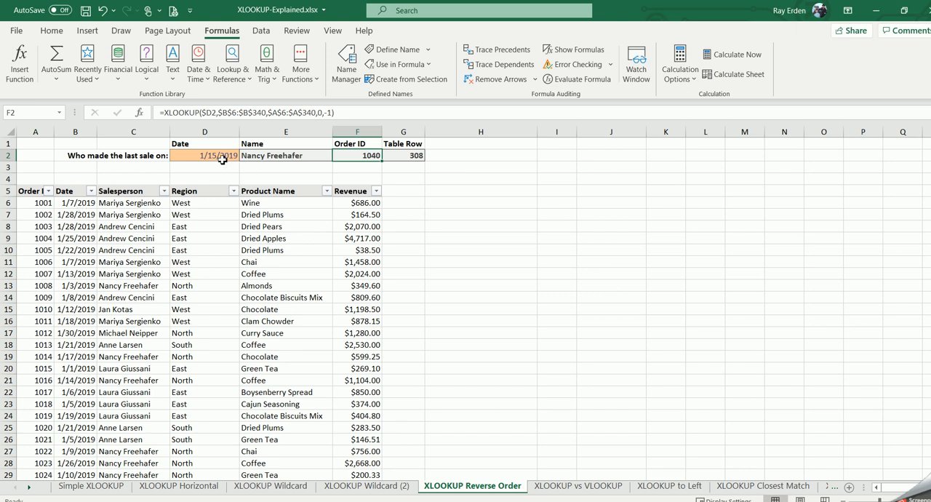
{"action": "left_click", "coordinate": [76, 132]}
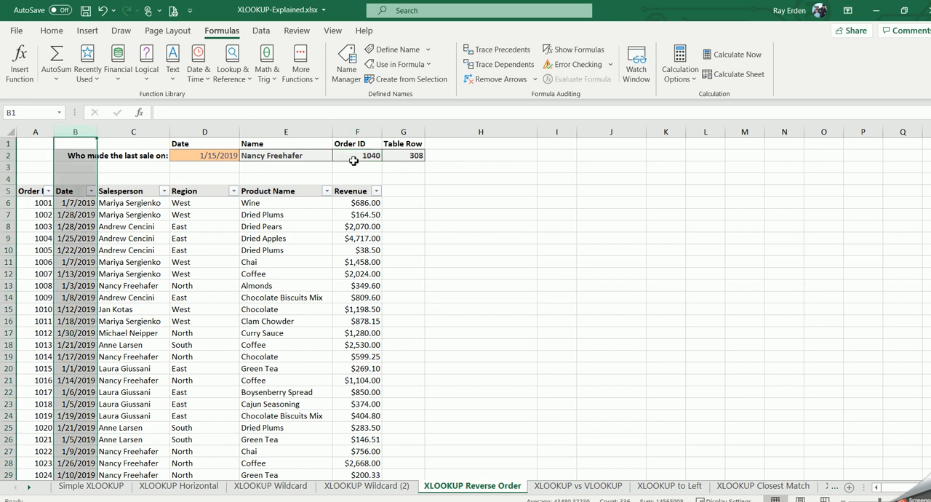
{"action": "left_click", "coordinate": [37, 132]}
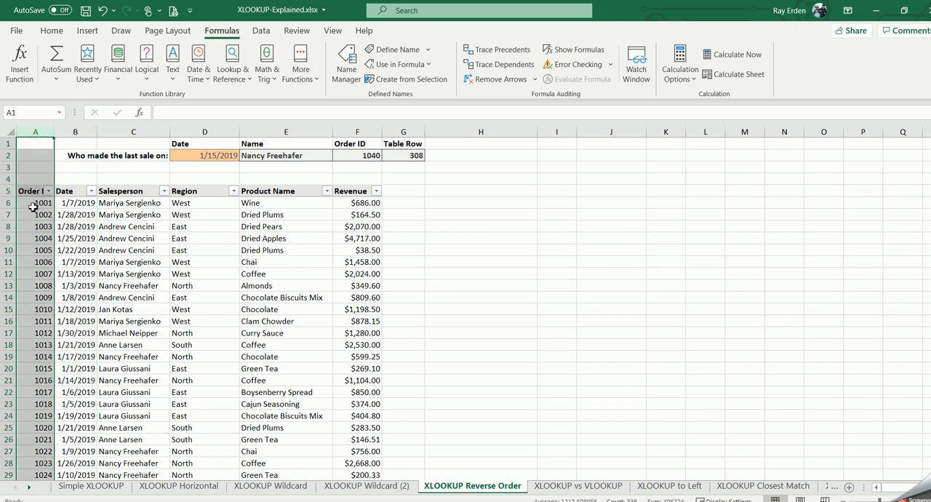
{"action": "left_click", "coordinate": [72, 203]}
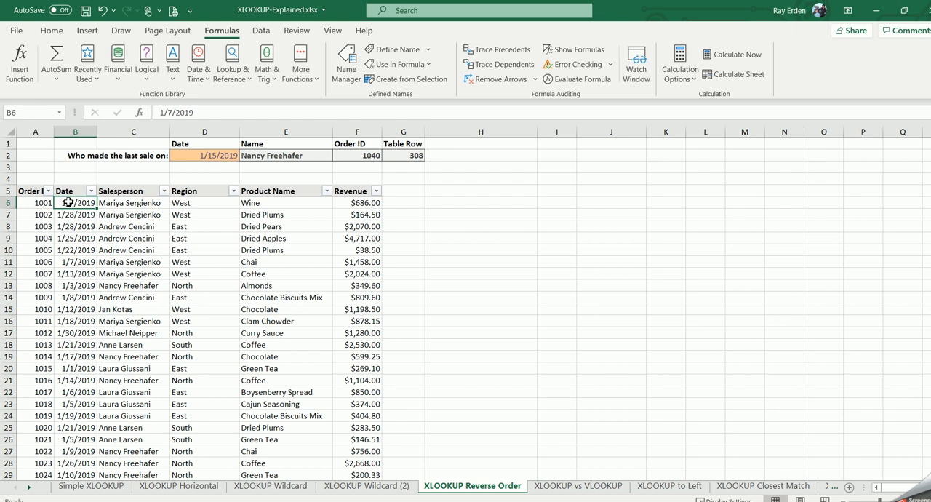